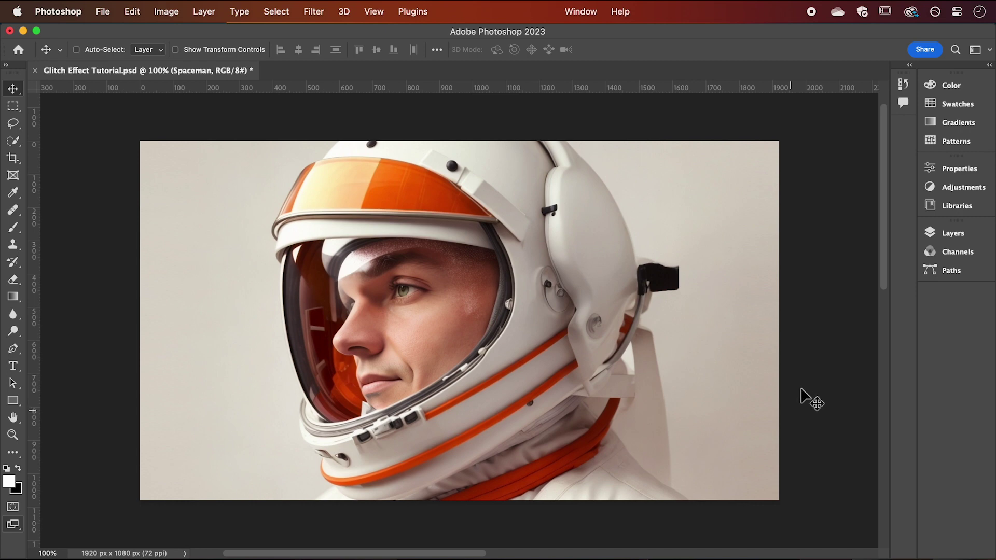
Step: Copy the whole Spaceman image and paste it as a new layer on top
left_click(952, 234)
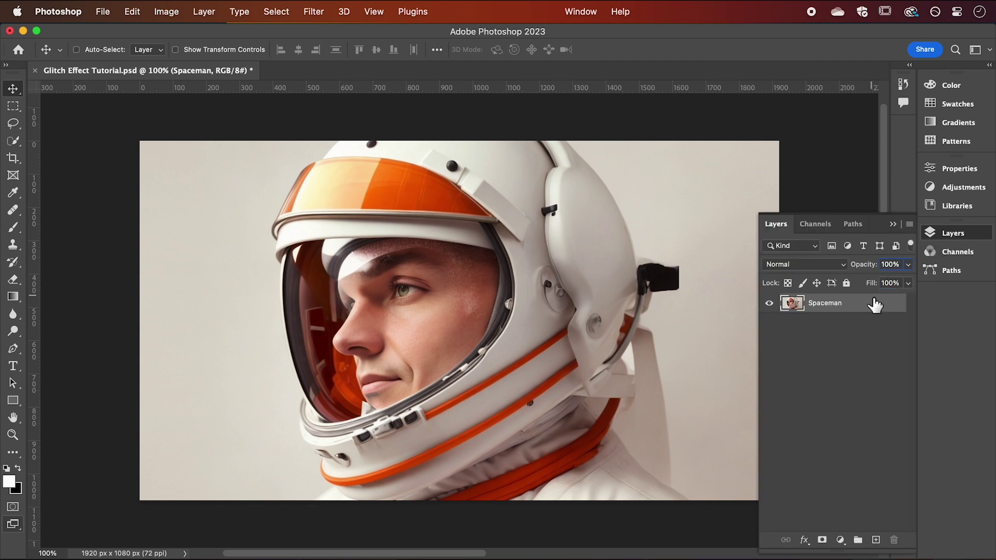
key("super")
key("super+c")
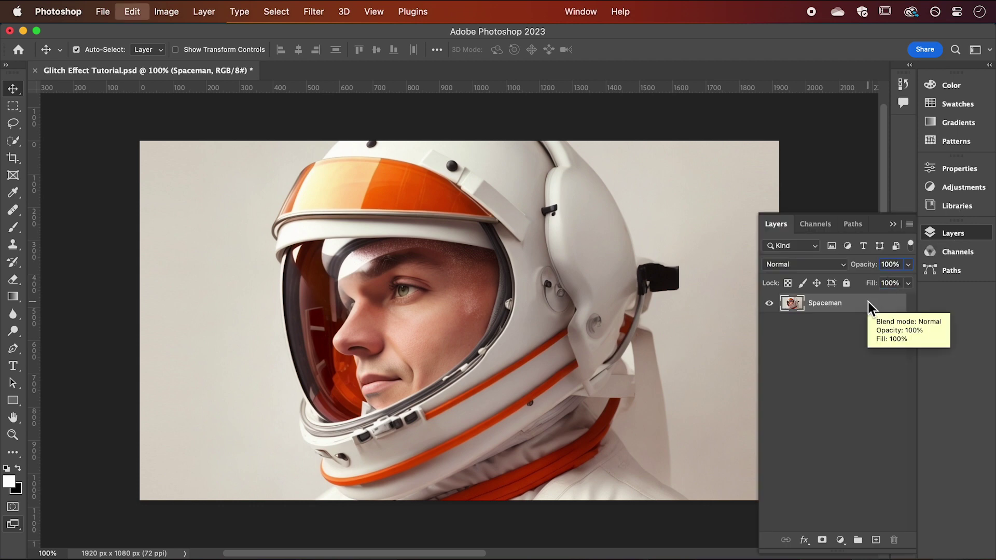
key("super+v")
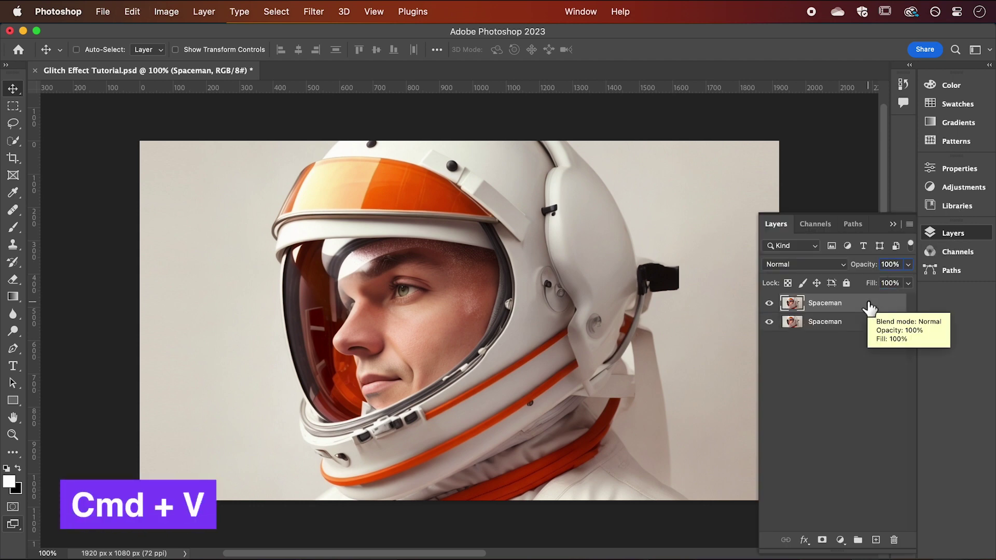
Step: Rename the new top layer to 'Spaceman RGB Split'
double_click(835, 304)
left_click(845, 306)
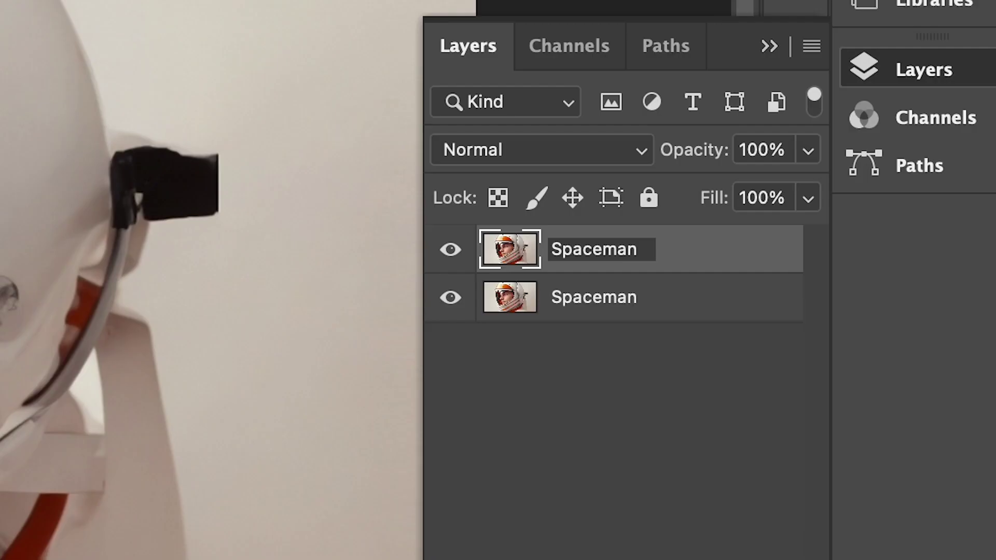
type("RGB Split")
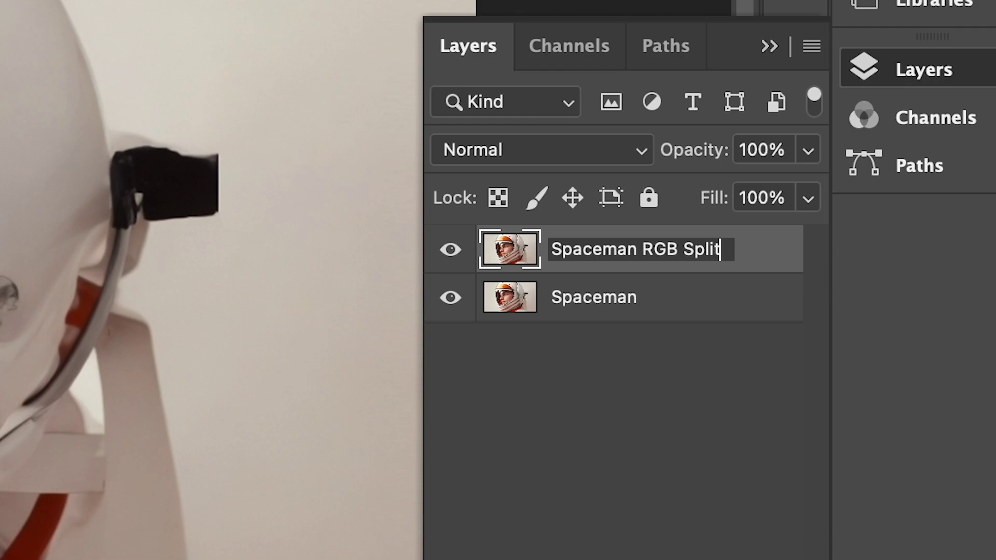
key("Return")
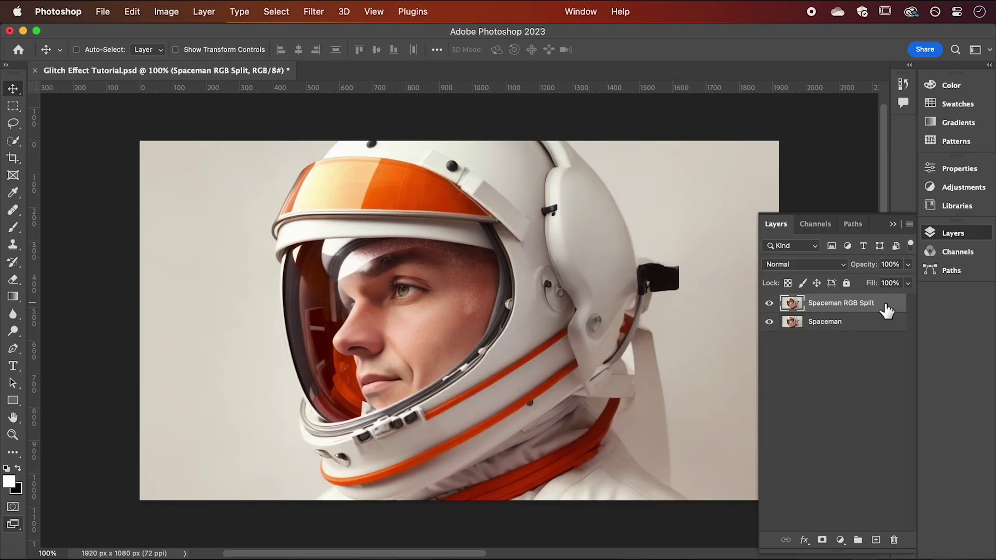
double_click(891, 309)
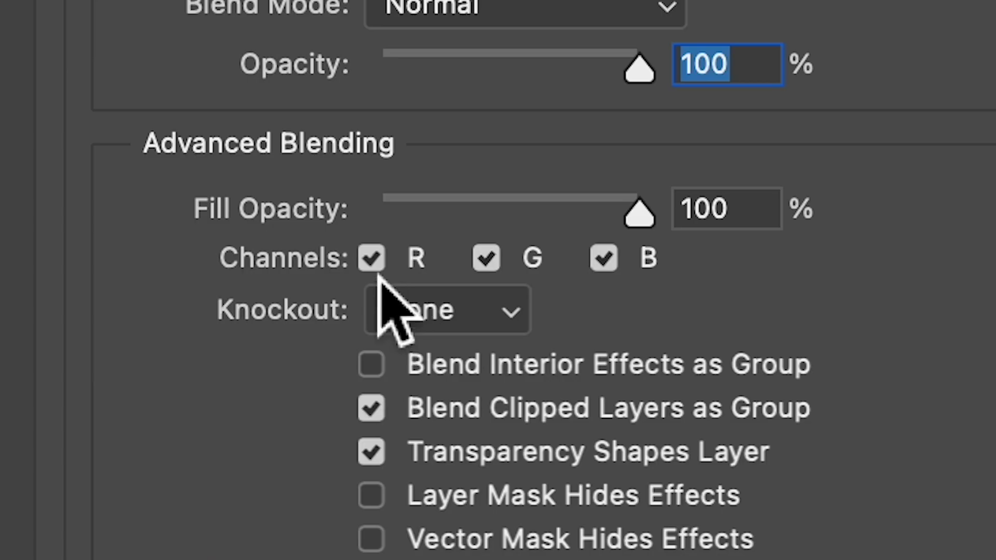
Step: Limit Spaceman RGB Split to the blue channel only and nudge it left twice with Shift+Left
left_click(449, 258)
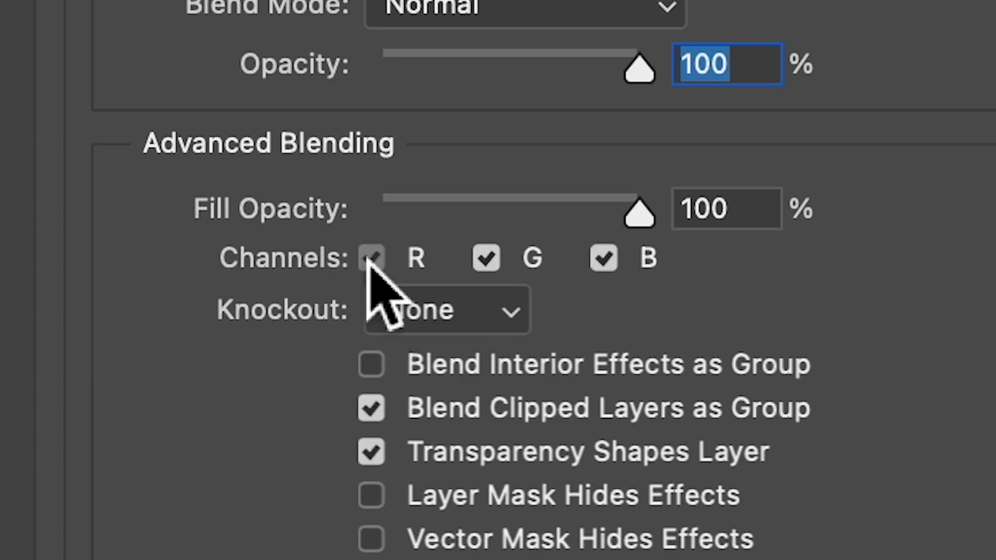
left_click(478, 259)
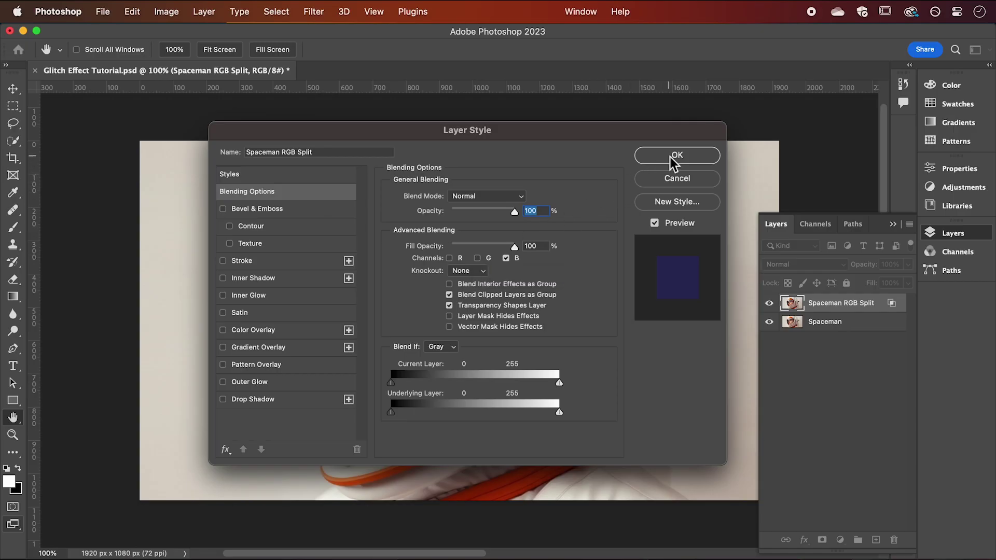
left_click(670, 156)
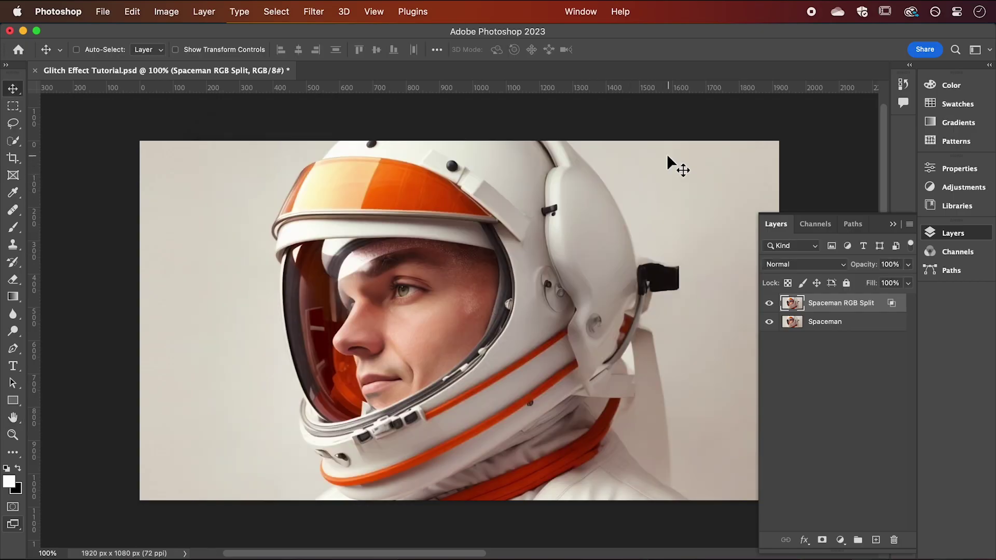
key("shift+Left")
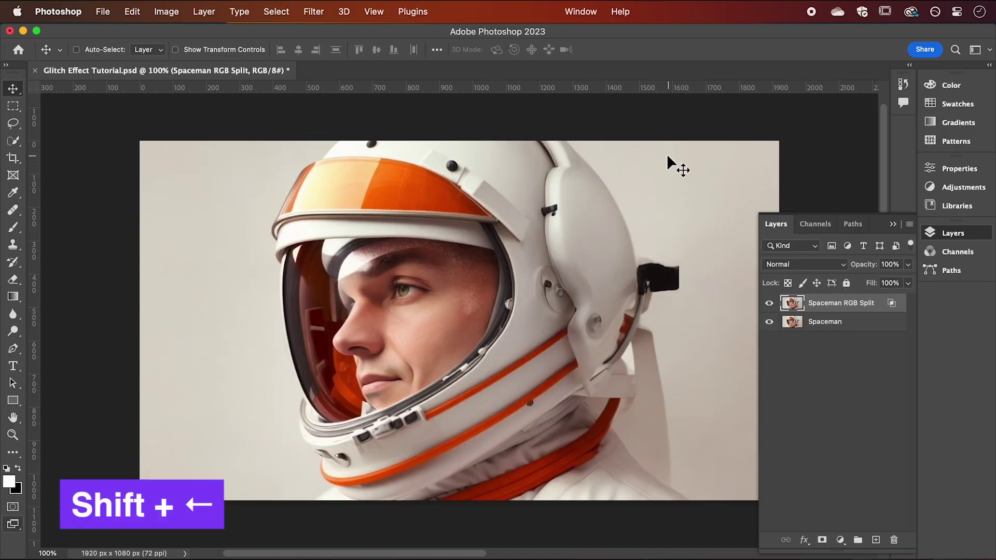
key("shift+Left")
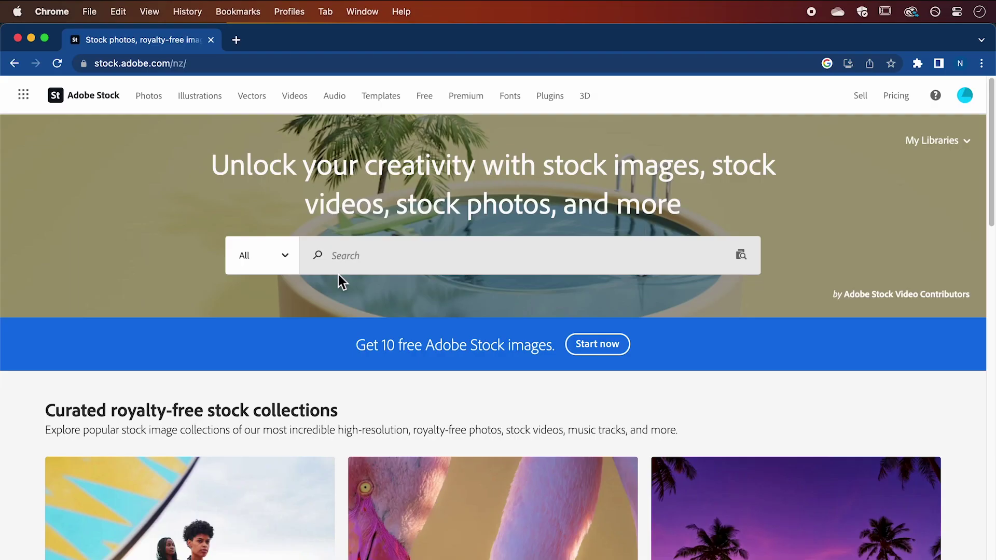
Step: Search Adobe Stock for 'Glitch effect' and select the title of the 3840 x 2160 glitch-noise image
left_click(350, 256)
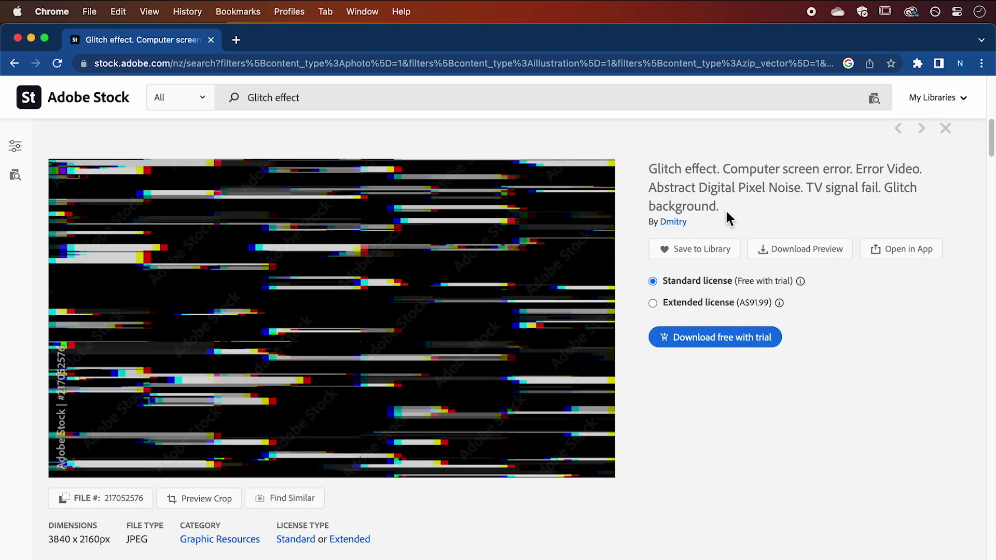
left_click_drag(725, 210, 632, 179)
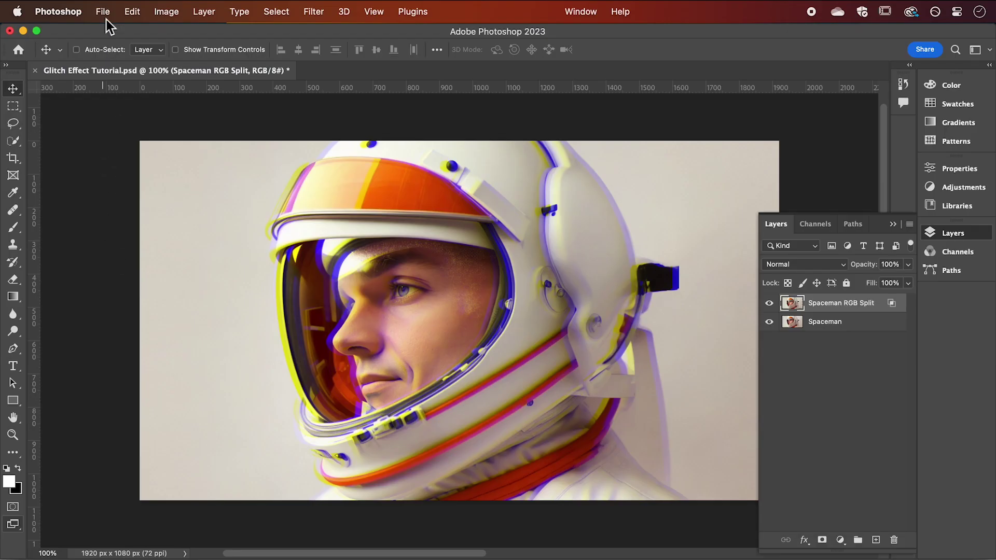
Step: Place Glitch Effect.jpg linked, scaled to about 123% and shifted about 42 px right
left_click(102, 12)
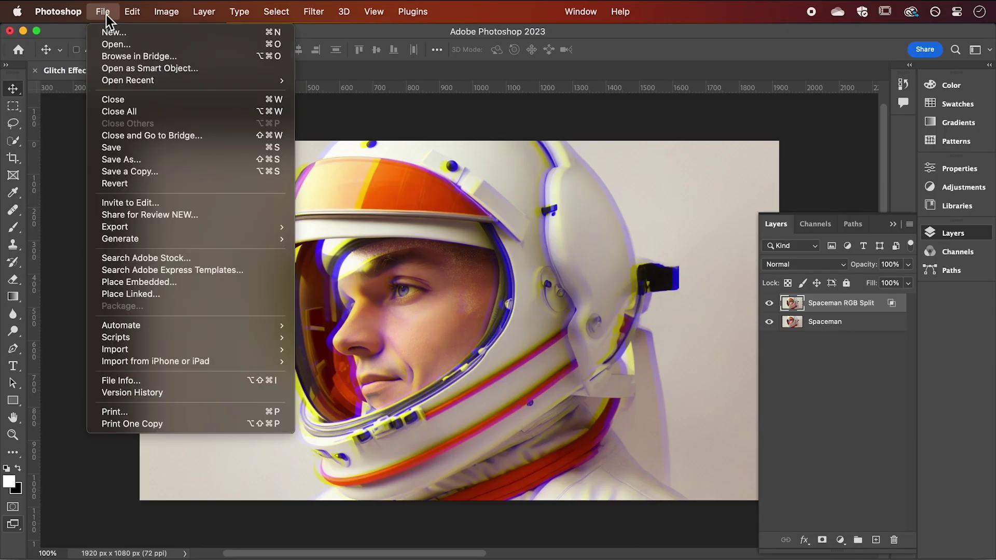
left_click(154, 294)
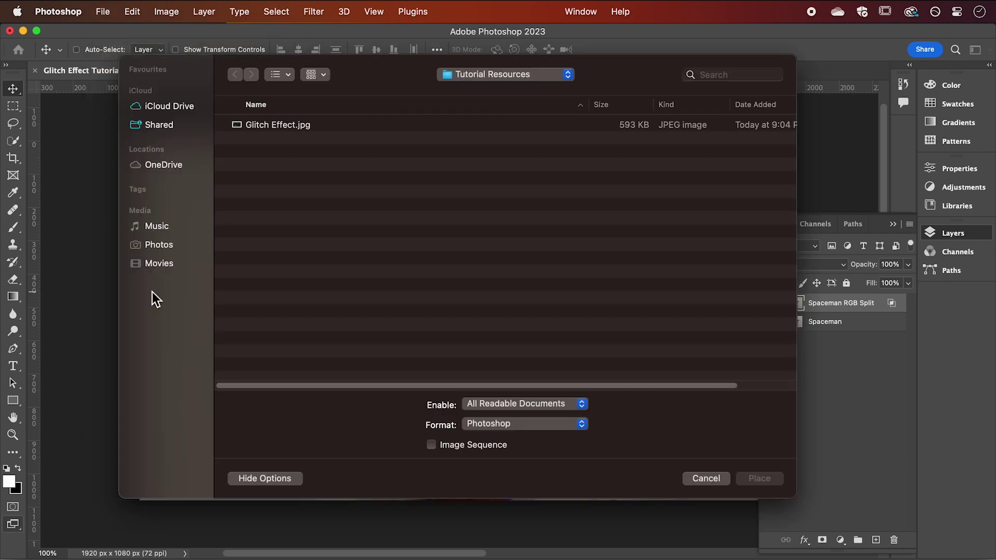
left_click(290, 126)
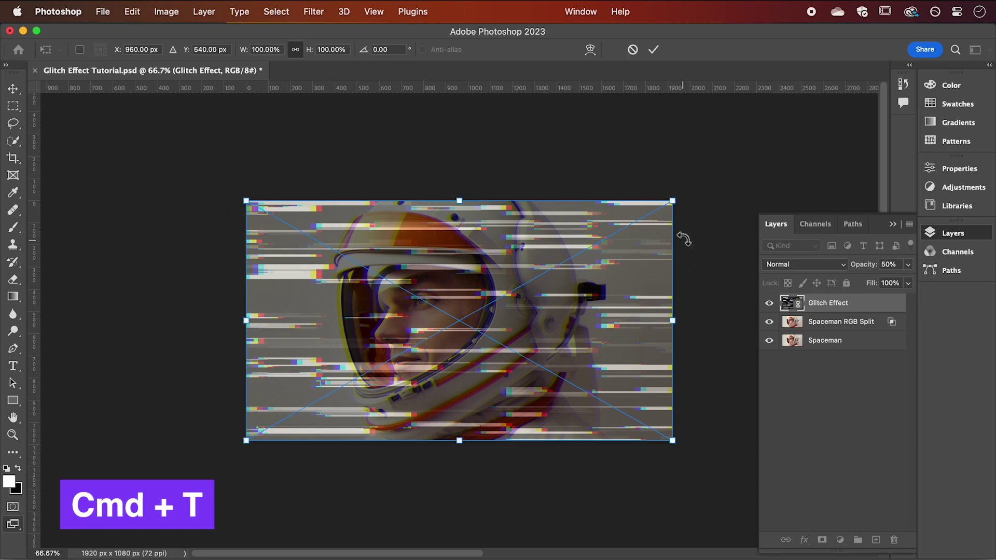
left_click_drag(672, 200, 759, 151)
mouse_move(437, 276)
left_mouse_down()
mouse_move(449, 275)
mouse_move(443, 269)
left_mouse_up()
key("Return")
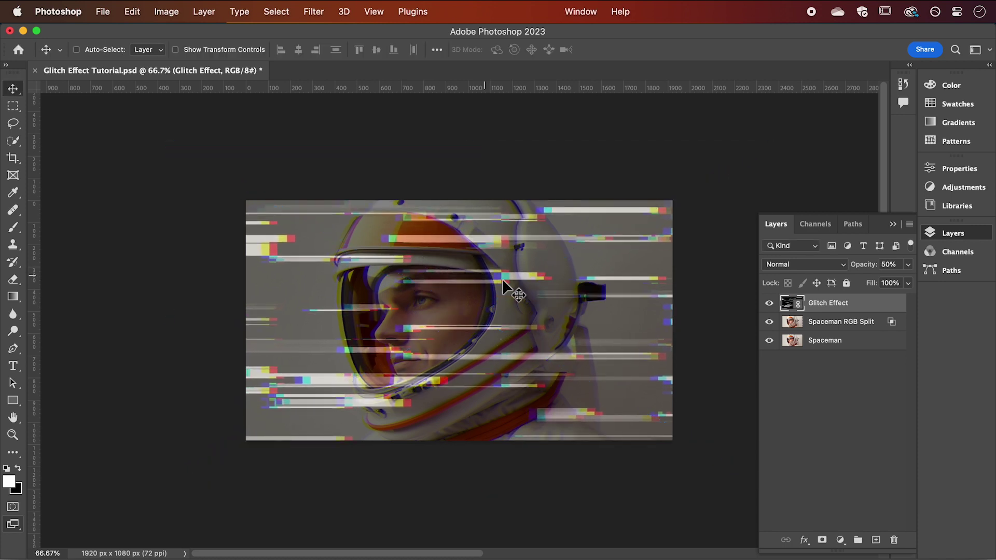
left_click(908, 264)
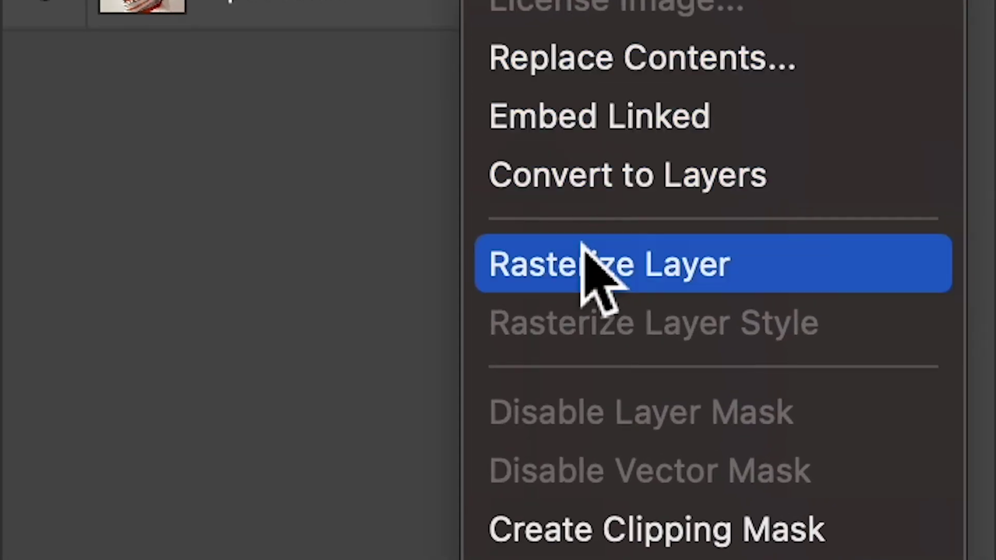
Step: Rasterize the Glitch Effect layer and start cropping it to the canvas with the Crop tool
left_click(677, 304)
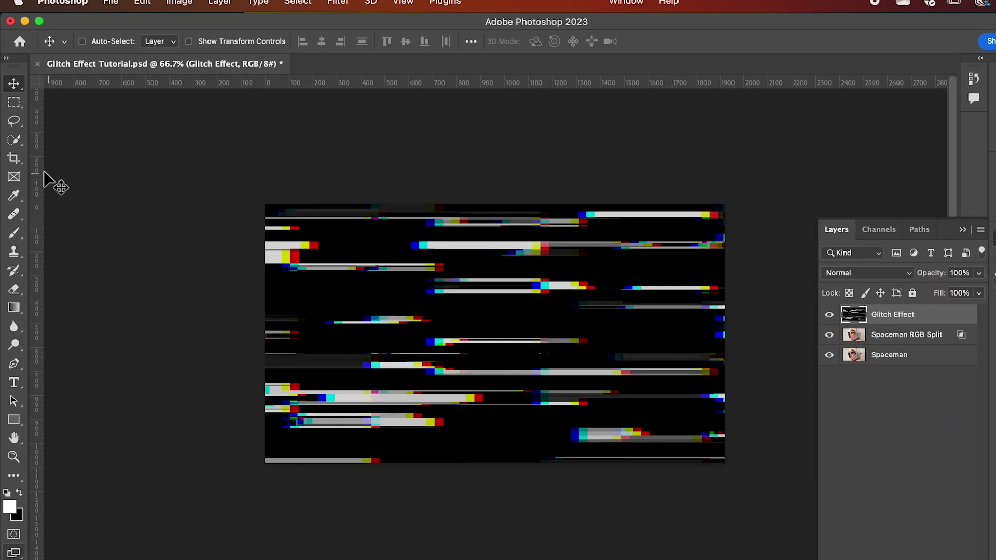
left_click(16, 158)
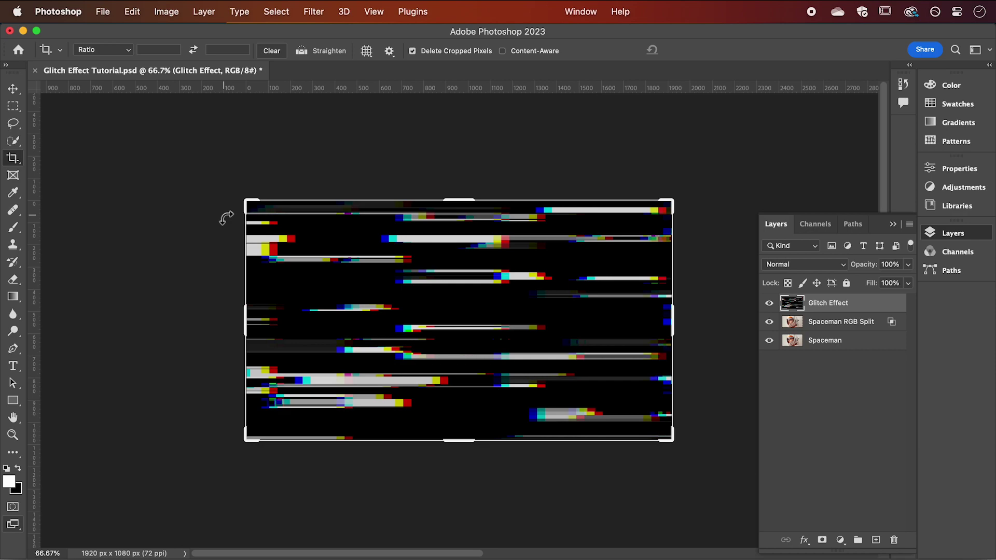
left_click(227, 217)
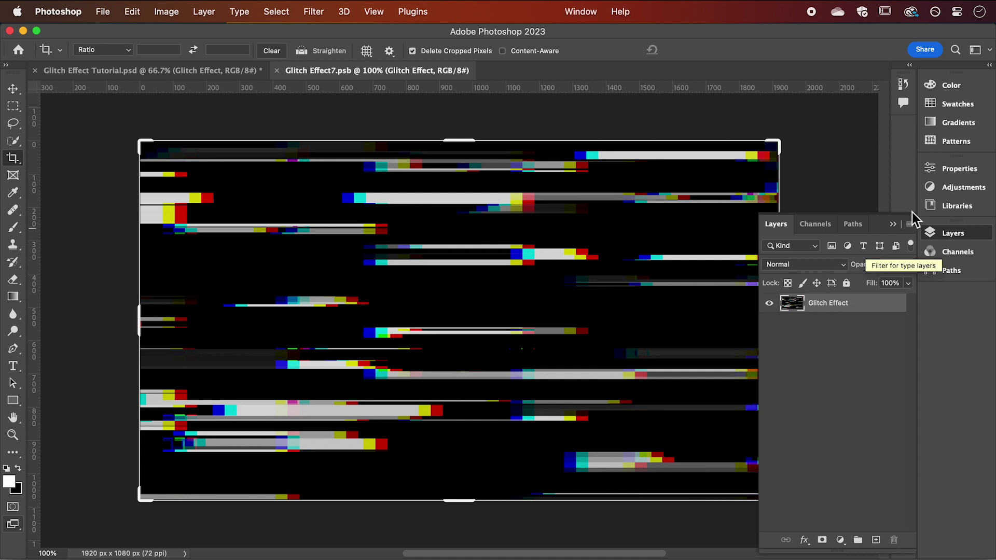
Step: Add Black & White and Levels adjustment layers above the glitch streaks
left_click(945, 187)
left_click(832, 336)
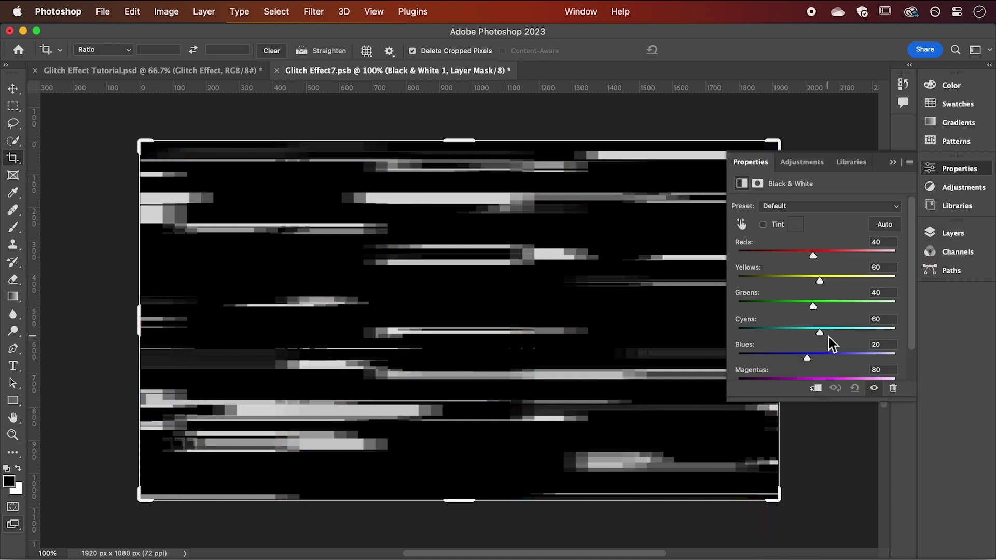
left_click(959, 189)
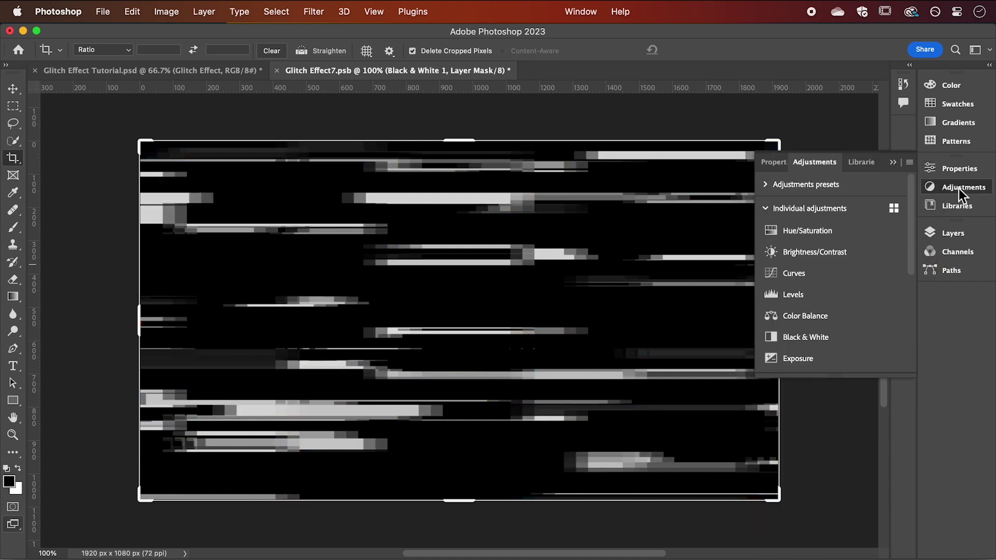
left_click(836, 297)
left_click_drag(897, 306, 890, 305)
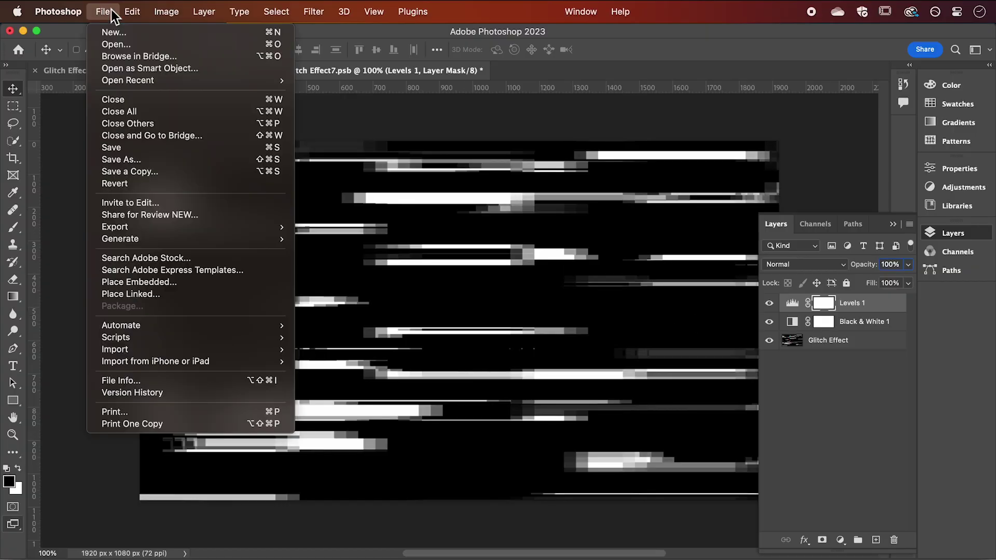
Step: Save the glitch map in Photoshop format as Glitch Effect.psd and close it
left_click(119, 159)
left_click(442, 407)
left_click(446, 394)
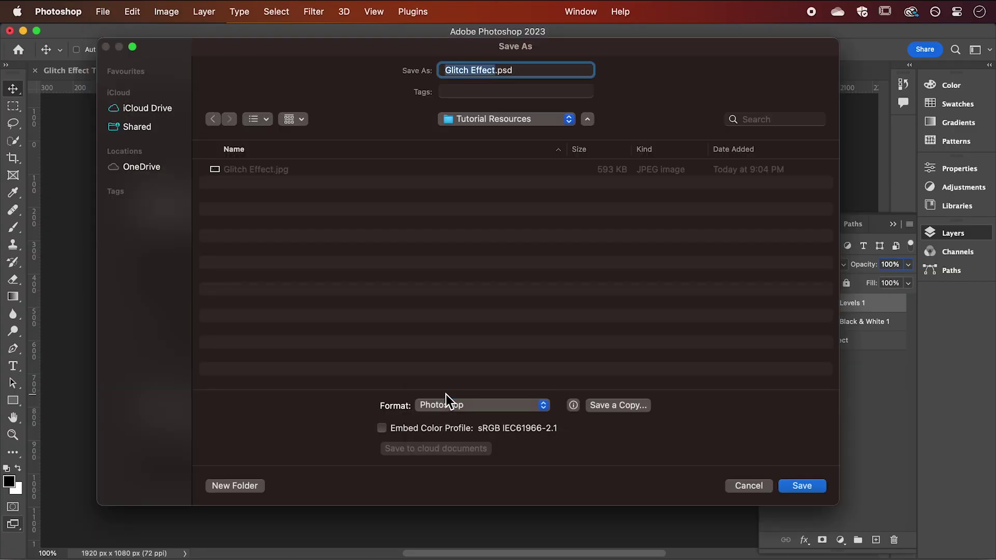
key("Return")
left_click(276, 71)
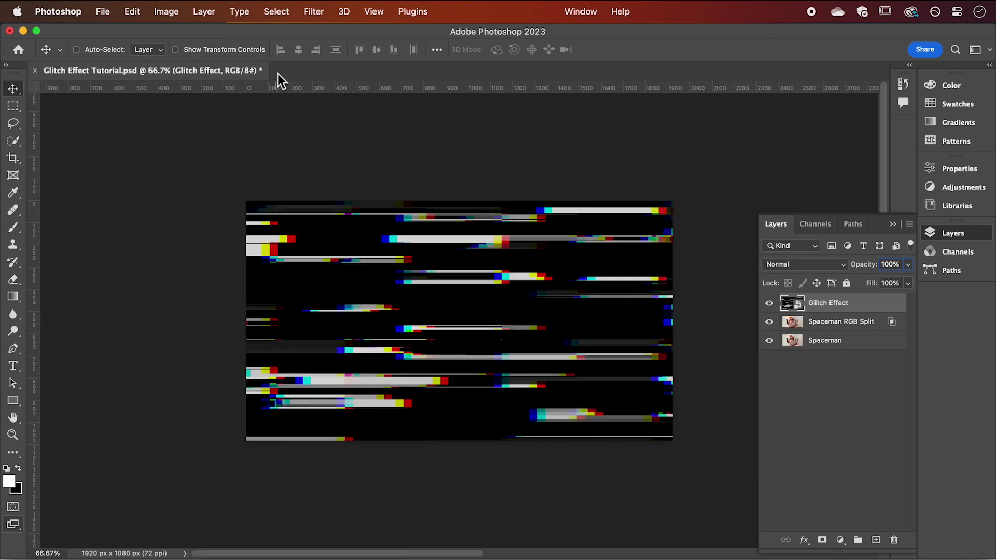
Step: Delete the Glitch Effect layer from the tutorial document
key("Delete")
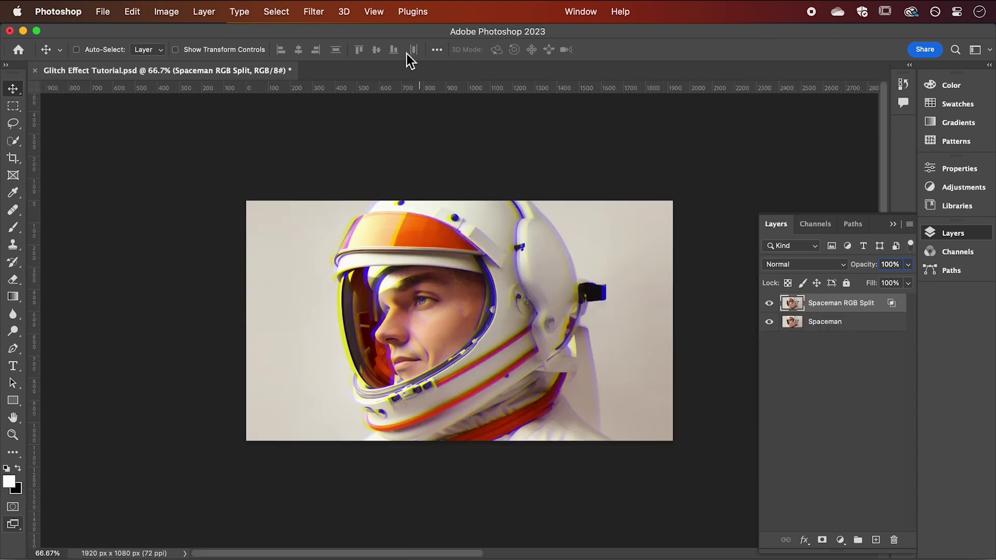
left_click(319, 13)
mouse_move(392, 204)
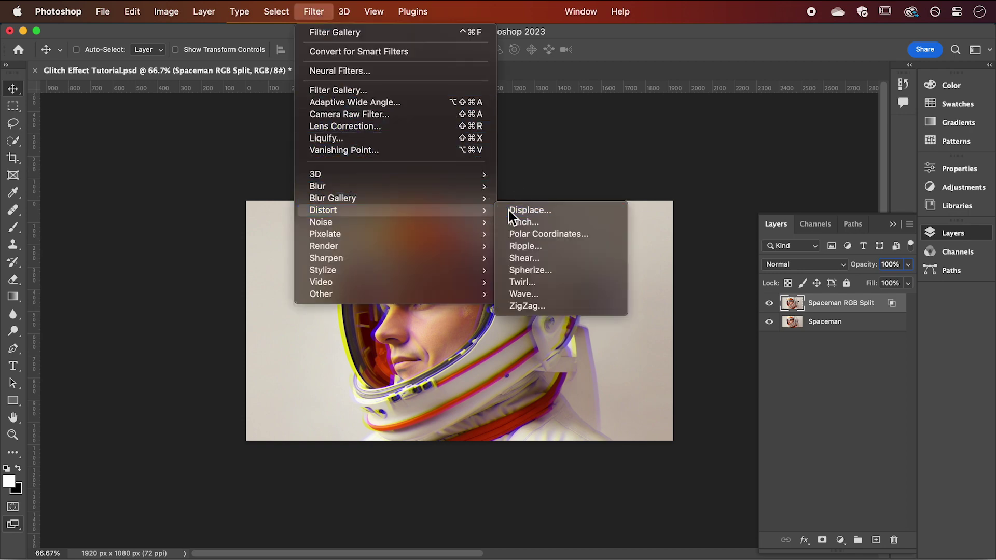
Step: Displace Spaceman RGB Split by 30 horizontal, 10 vertical using the Glitch Effect.psd map
left_click(524, 210)
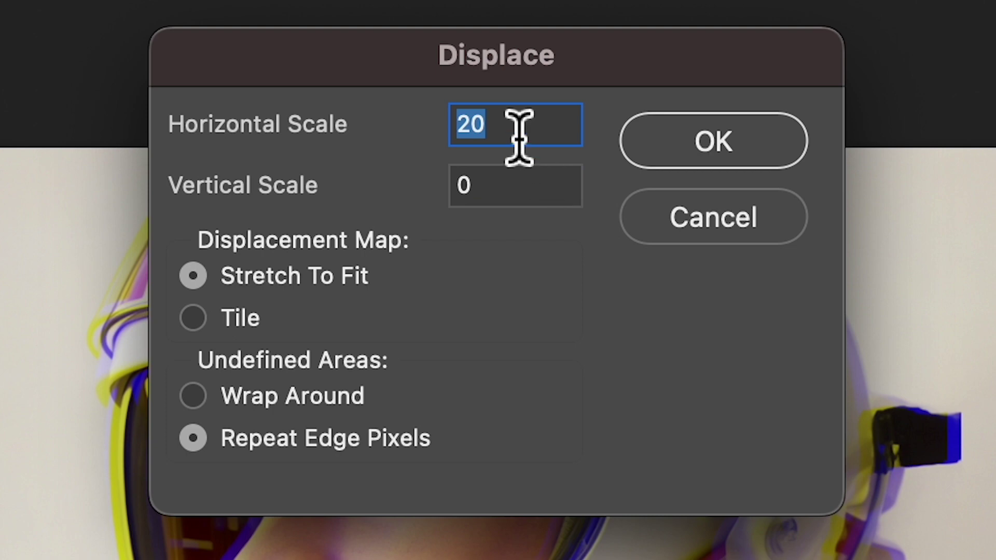
type("30")
left_click(521, 185)
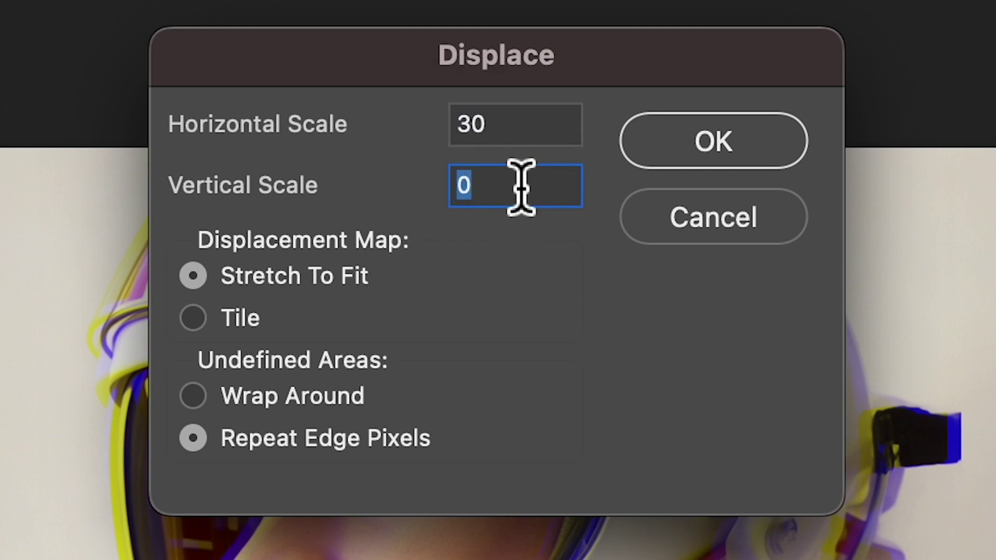
type("10")
left_click(700, 142)
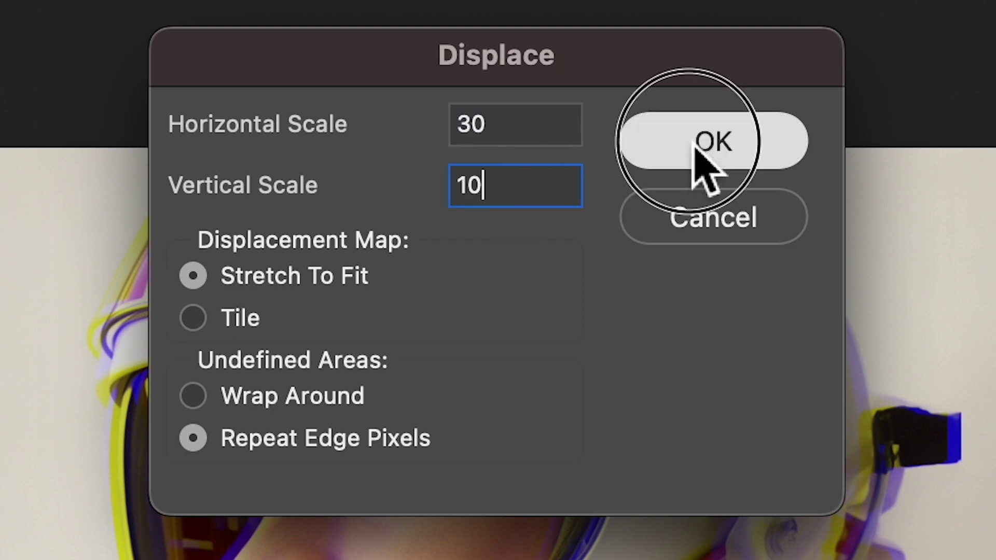
left_click(337, 152)
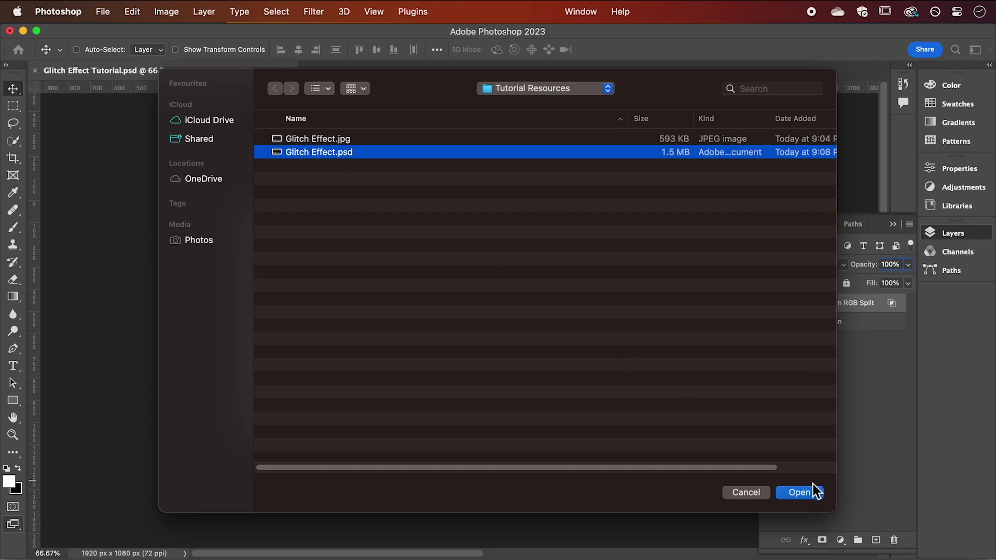
left_click(814, 485)
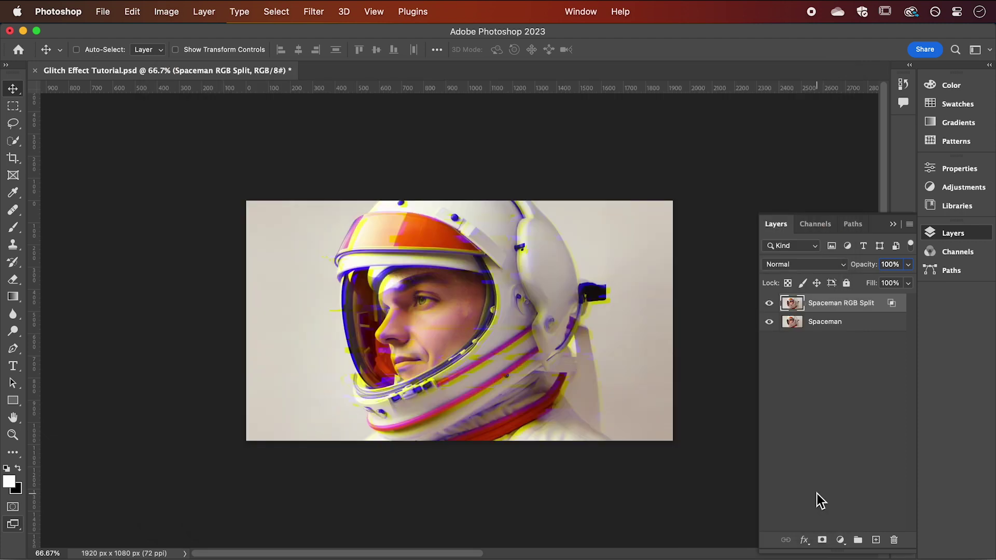
Step: Displace the Spaceman layer by 20 horizontal, 0 vertical with Glitch Effect.psd, then add a new layer
left_click(855, 325)
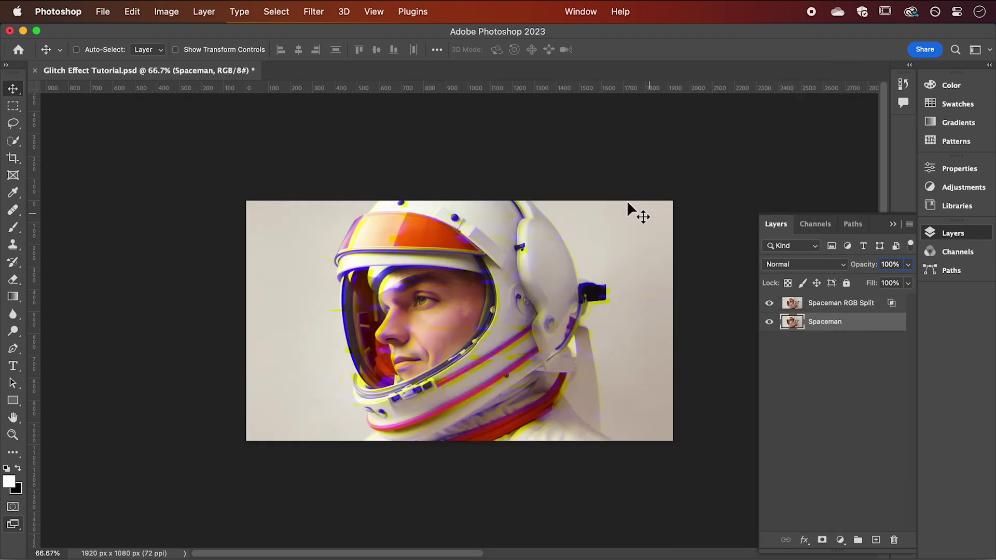
left_click(314, 13)
mouse_move(407, 210)
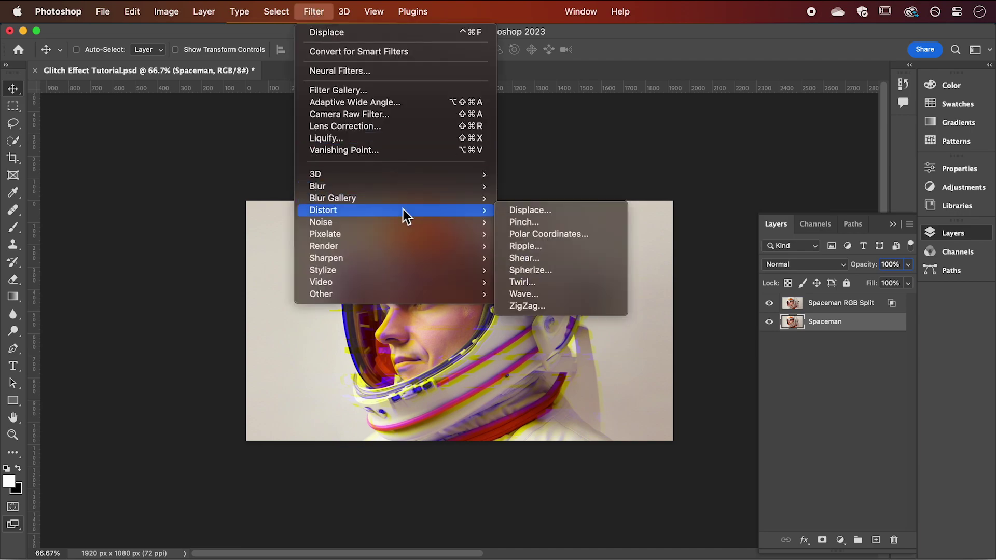
left_click(521, 210)
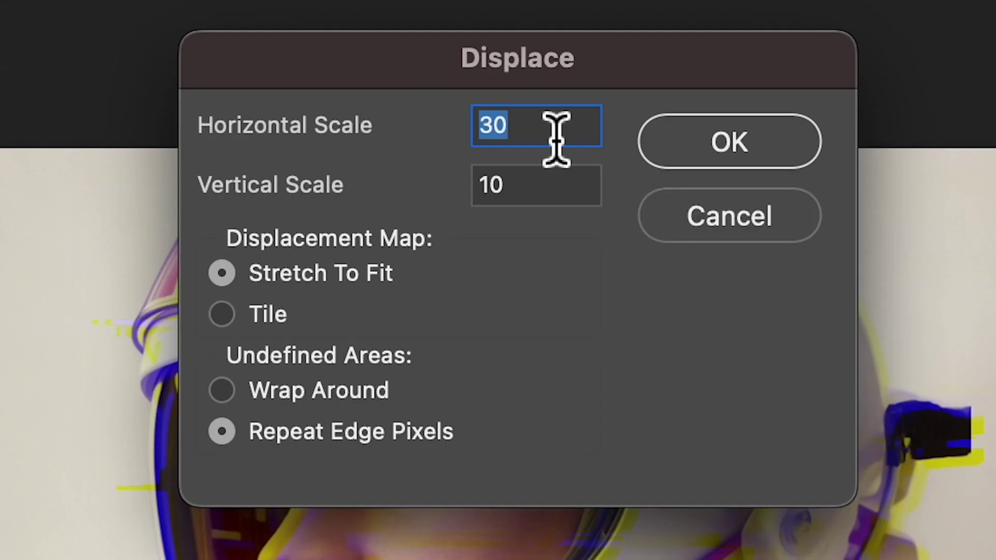
type("20")
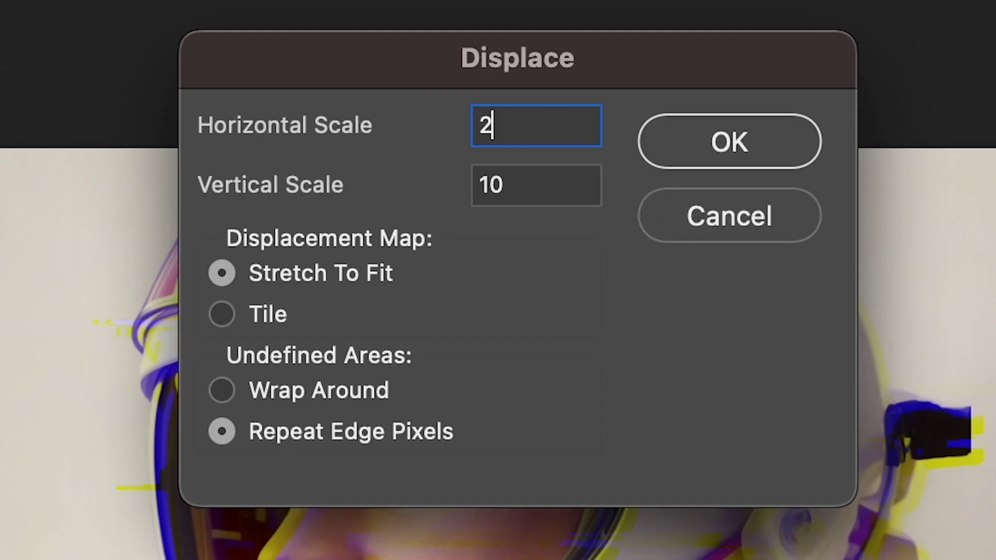
left_click(527, 195)
type("0")
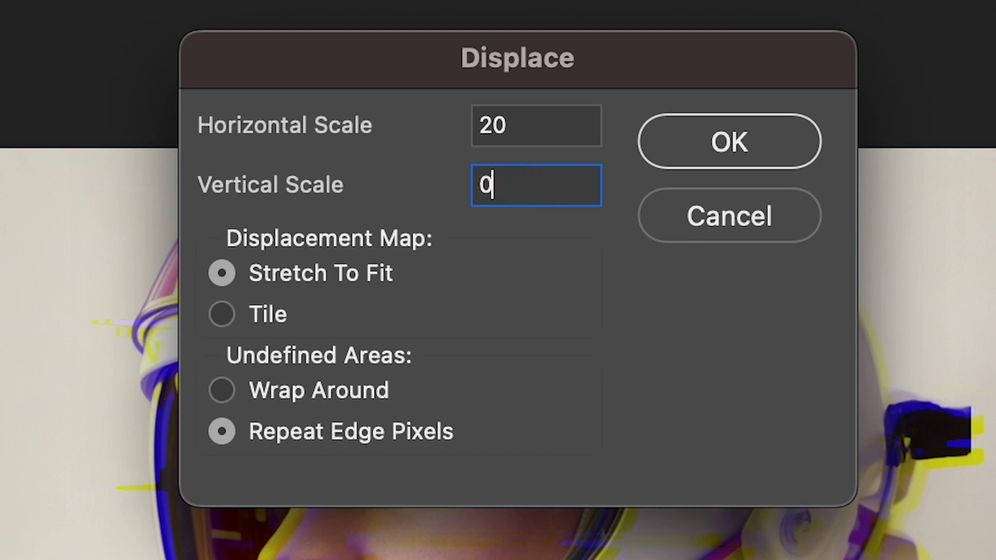
left_click(729, 150)
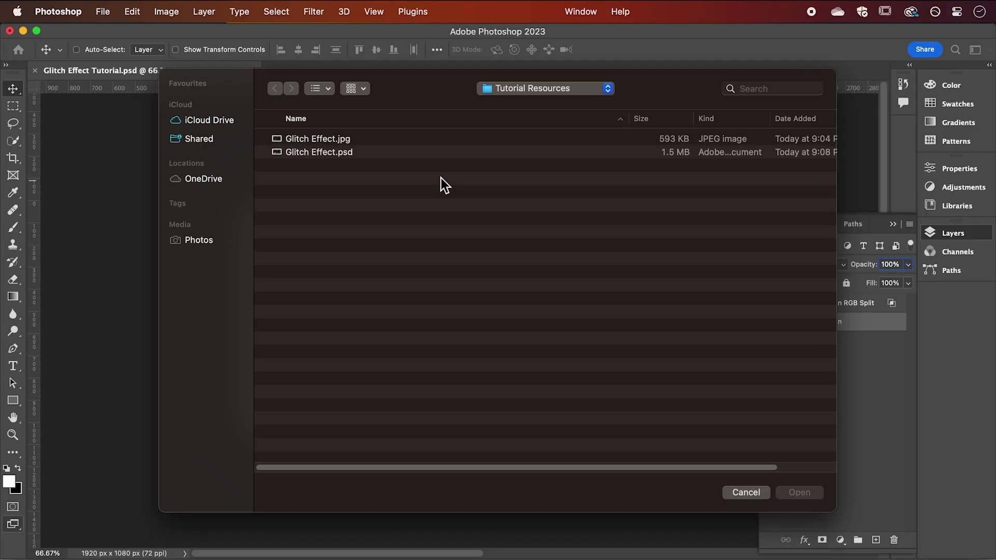
double_click(348, 151)
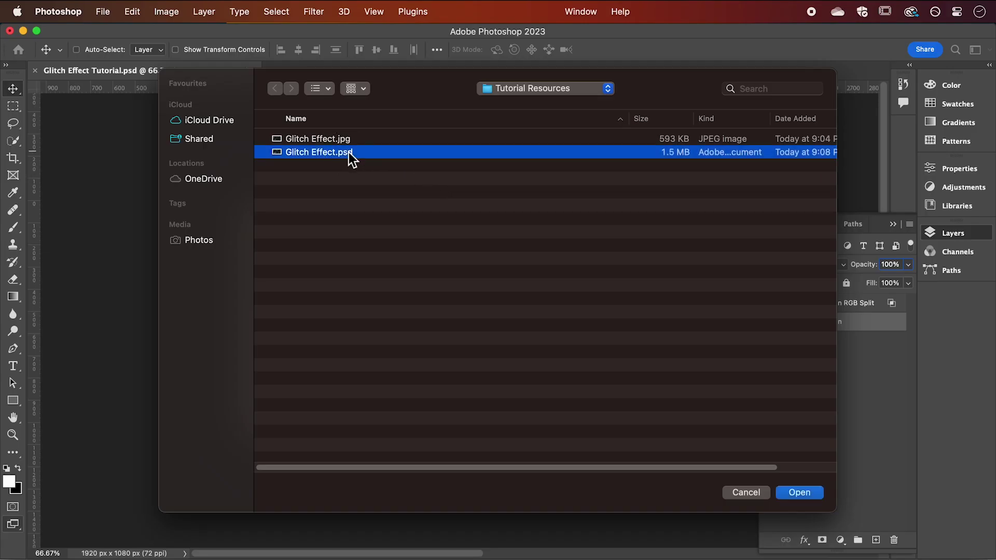
left_click(821, 304)
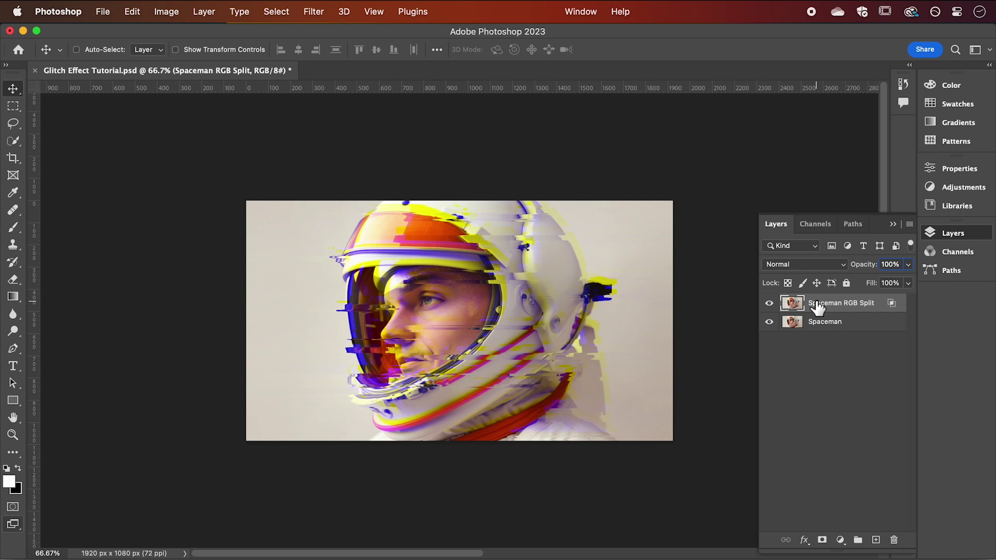
left_click(876, 541)
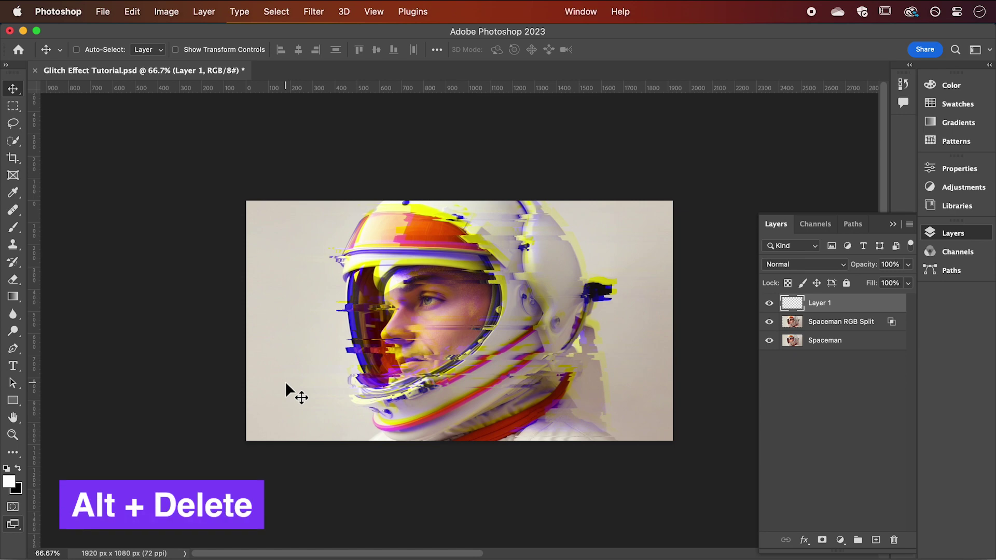
Step: Fill Layer 1 with white and apply a Halftone Pattern of type Line, size 2, contrast 8
key("alt+BackSpace")
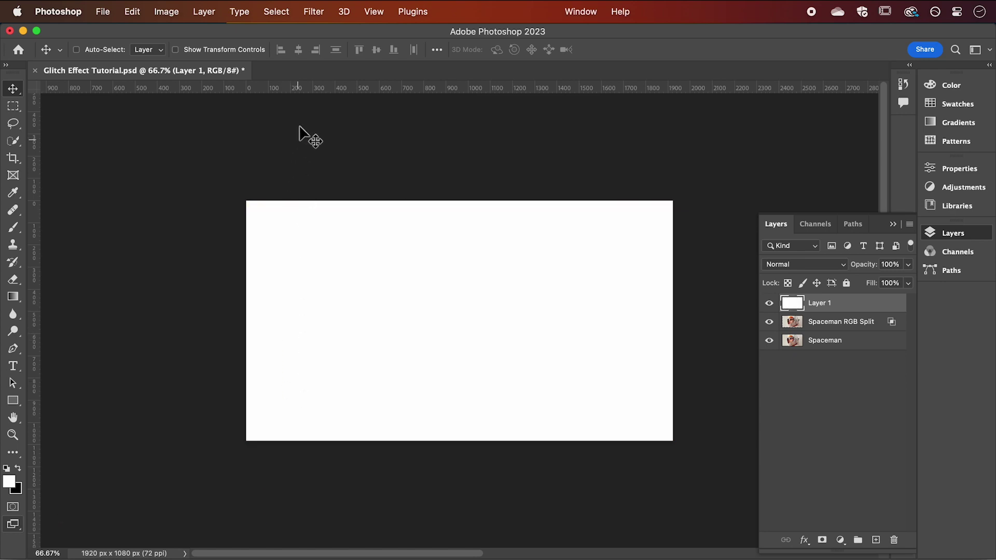
left_click(317, 12)
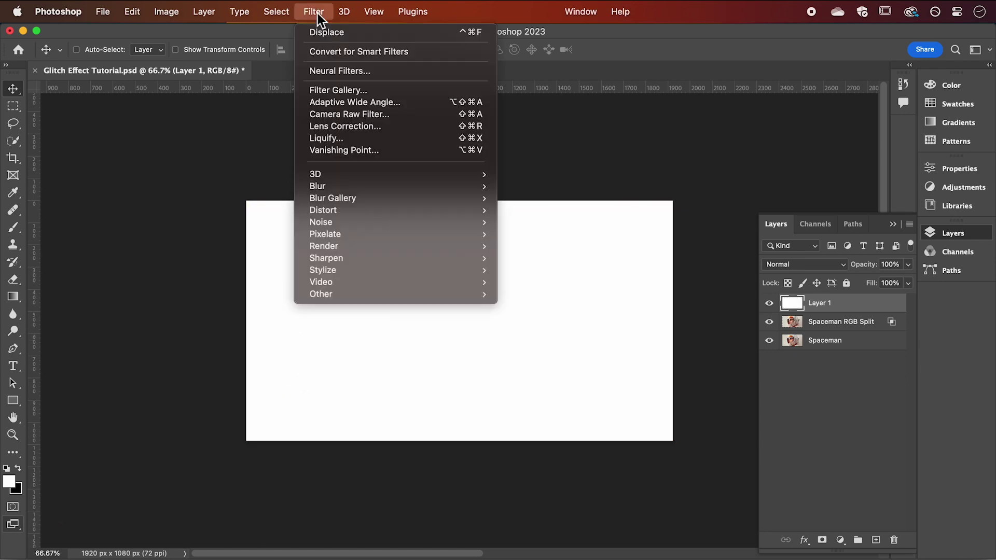
left_click(329, 90)
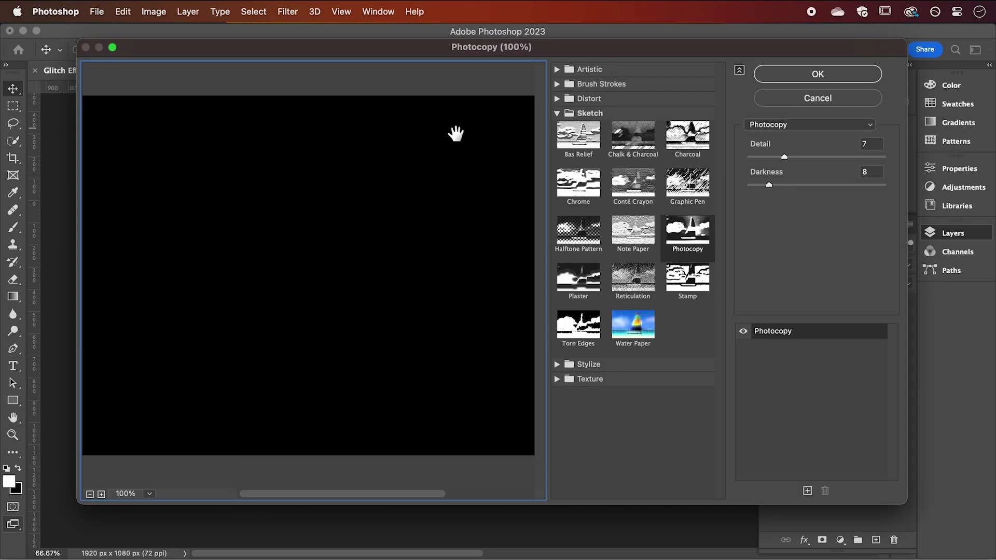
left_click(595, 234)
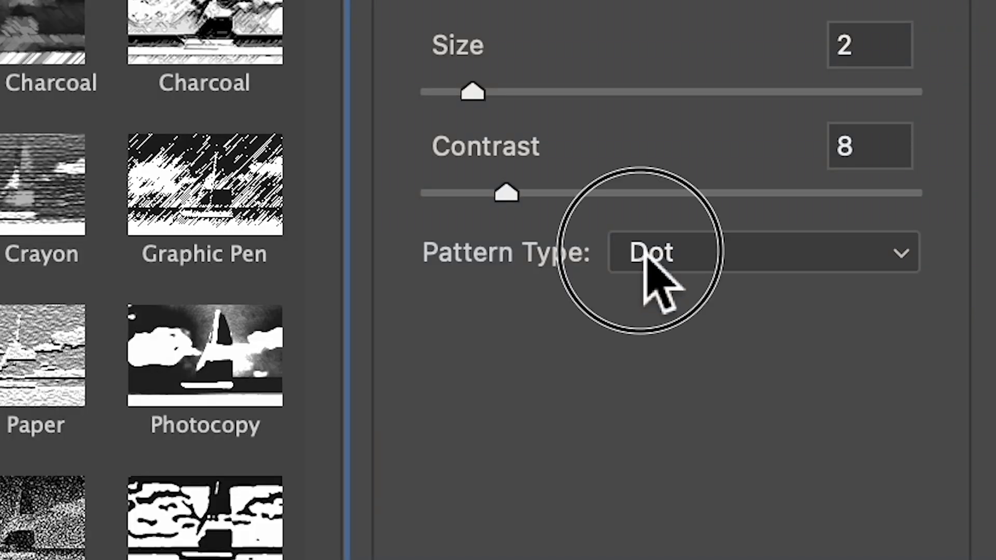
left_click(803, 201)
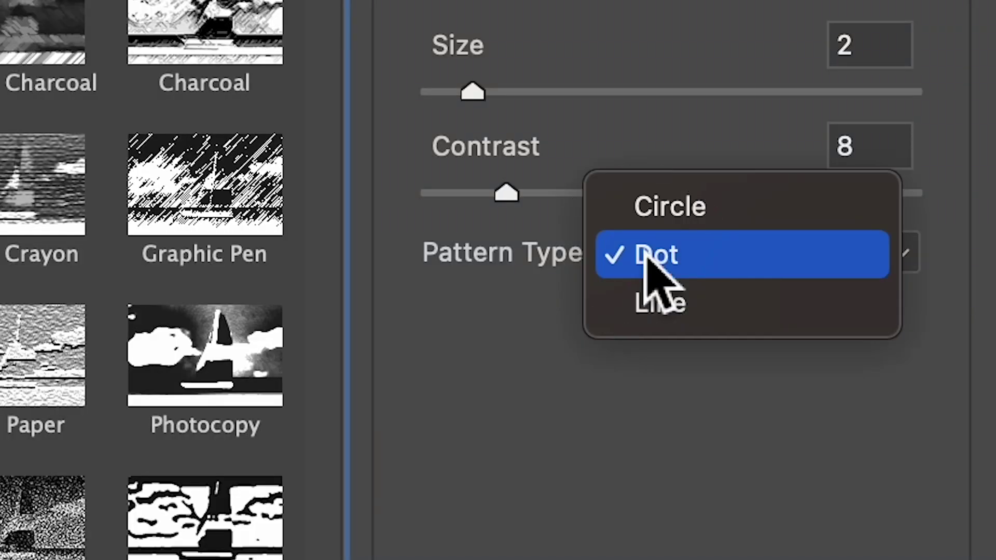
left_click(663, 301)
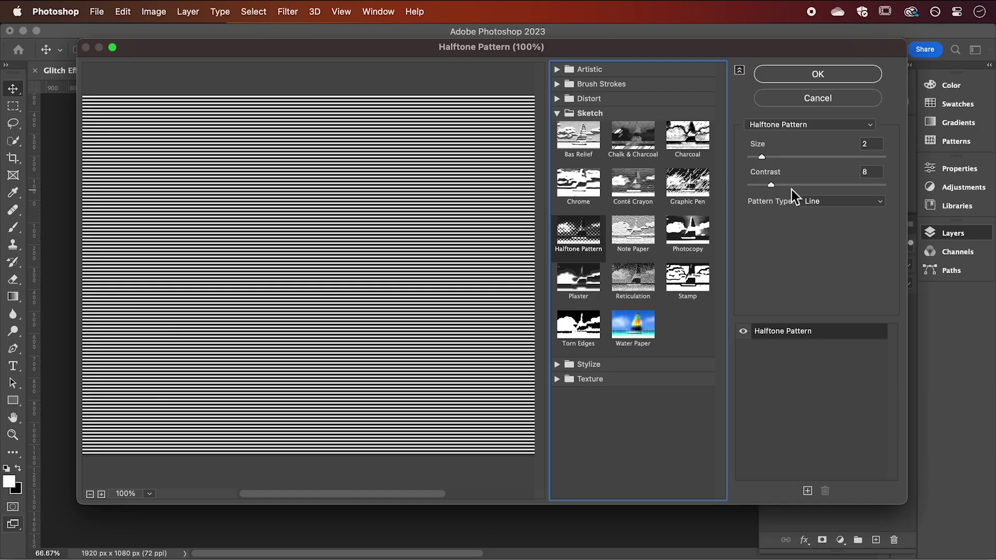
left_click(763, 157)
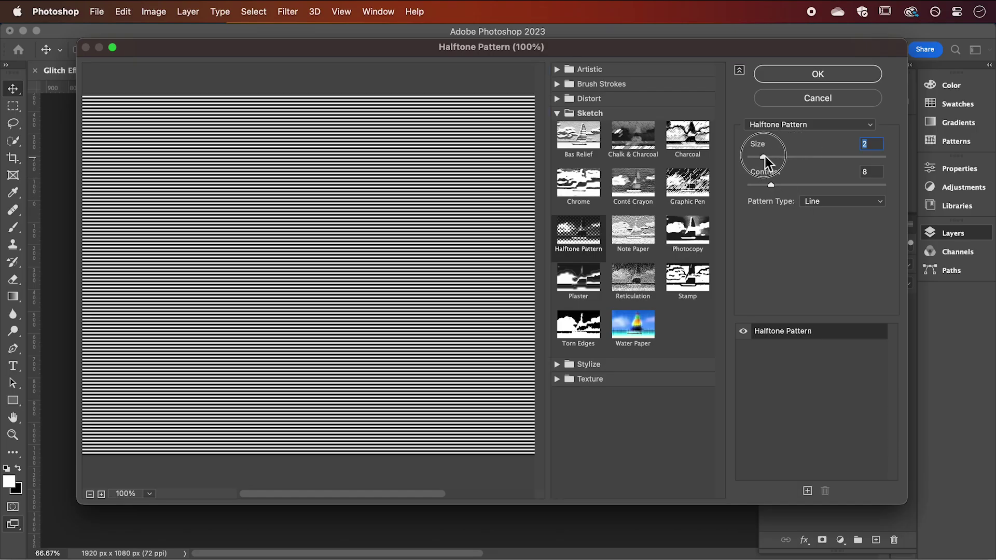
mouse_move(771, 185)
left_mouse_down()
mouse_move(811, 182)
mouse_move(769, 186)
left_mouse_up()
double_click(871, 147)
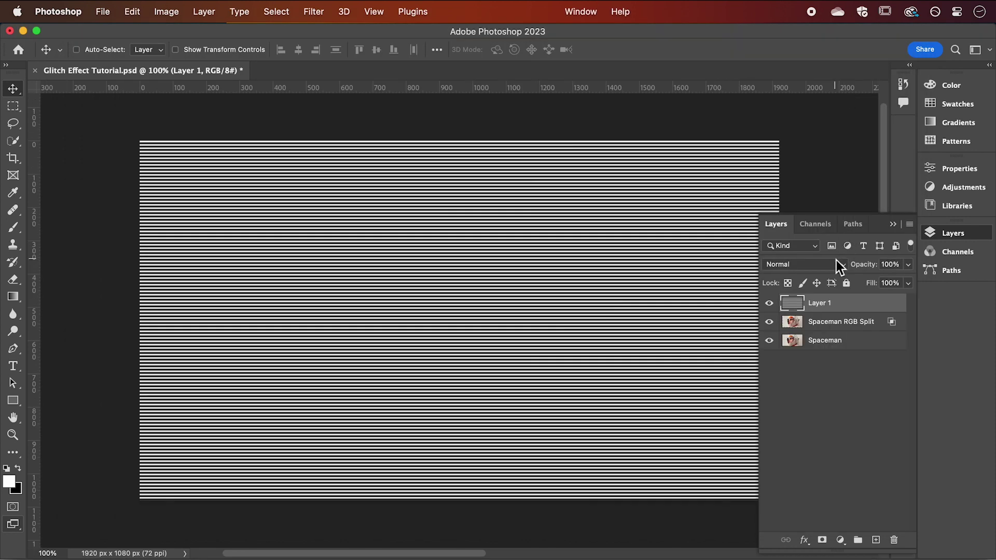
Step: Set Layer 1's blend mode to Overlay and its opacity to 51%
left_click(837, 262)
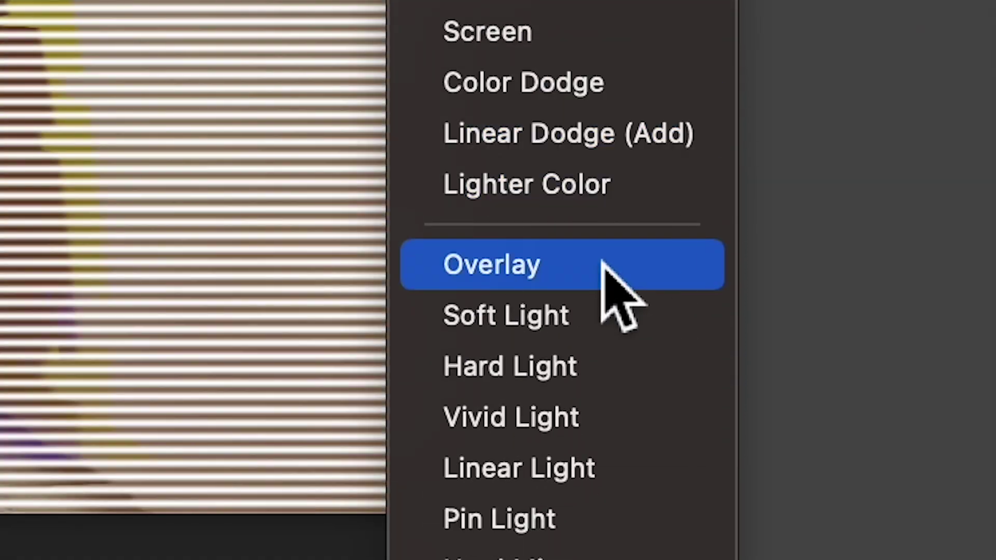
left_click(603, 262)
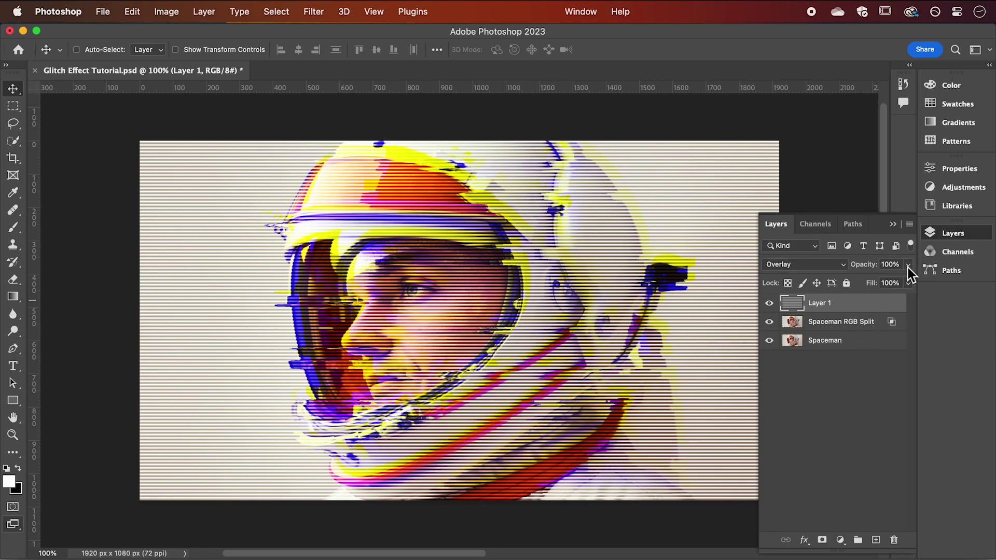
left_click(908, 268)
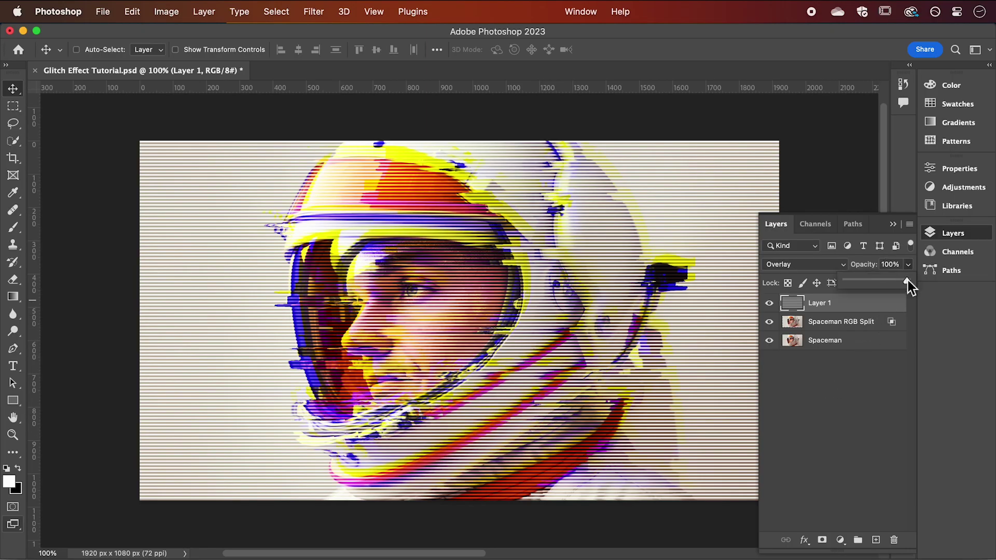
left_click_drag(907, 281, 879, 281)
left_click_drag(660, 249, 654, 250)
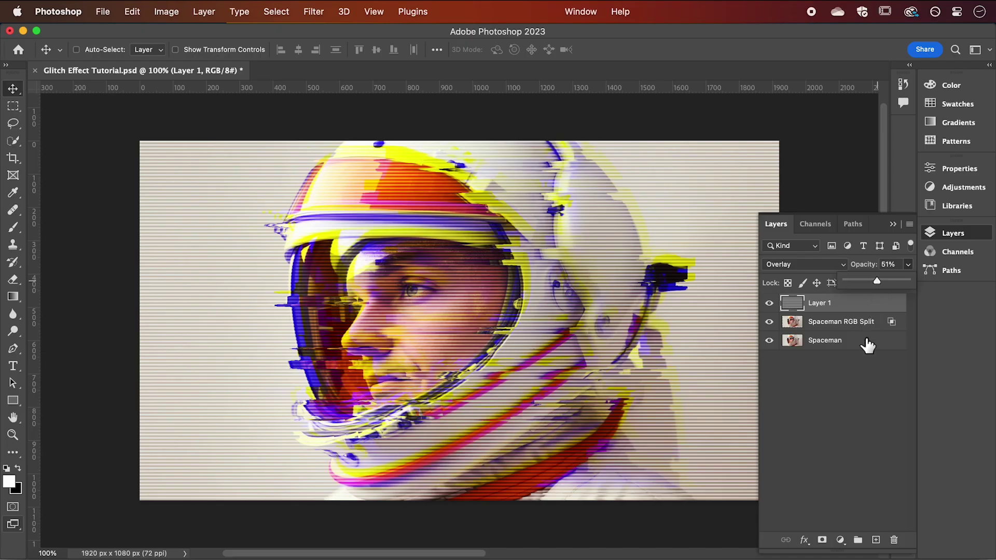
left_click(598, 489)
Step: Add a Curves adjustment, place a midpoint, and raise the black endpoint to wash out the shadows
left_click(959, 189)
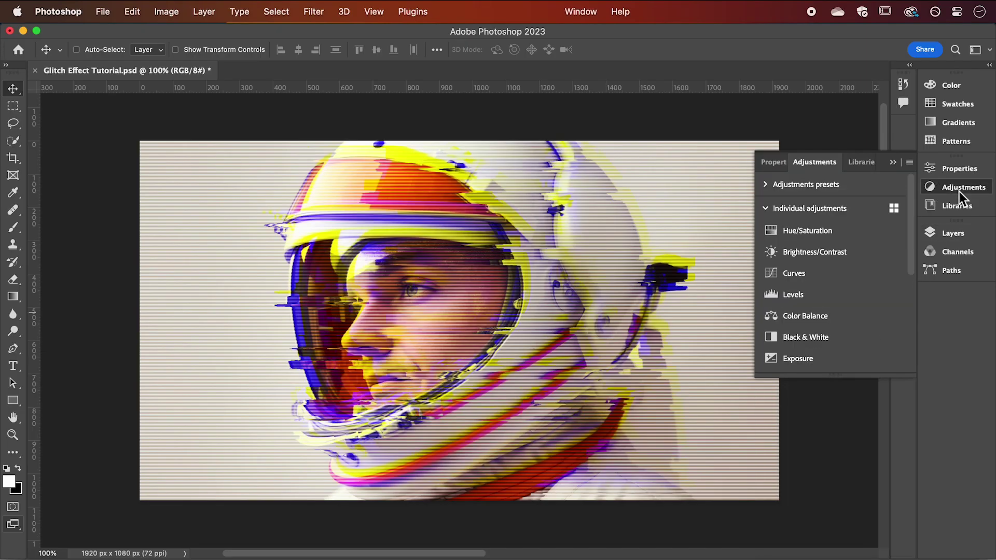
left_click(840, 275)
left_click(832, 303)
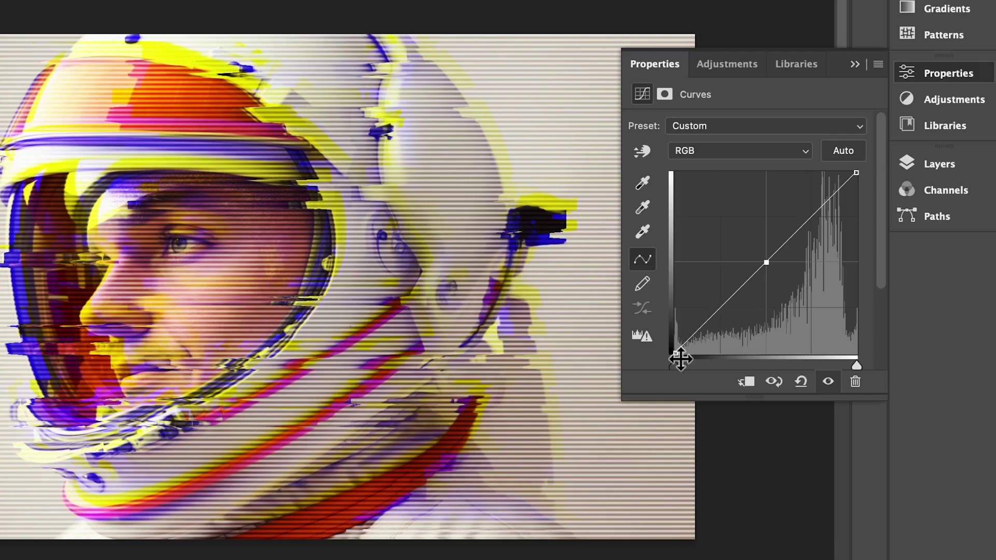
left_click(678, 352)
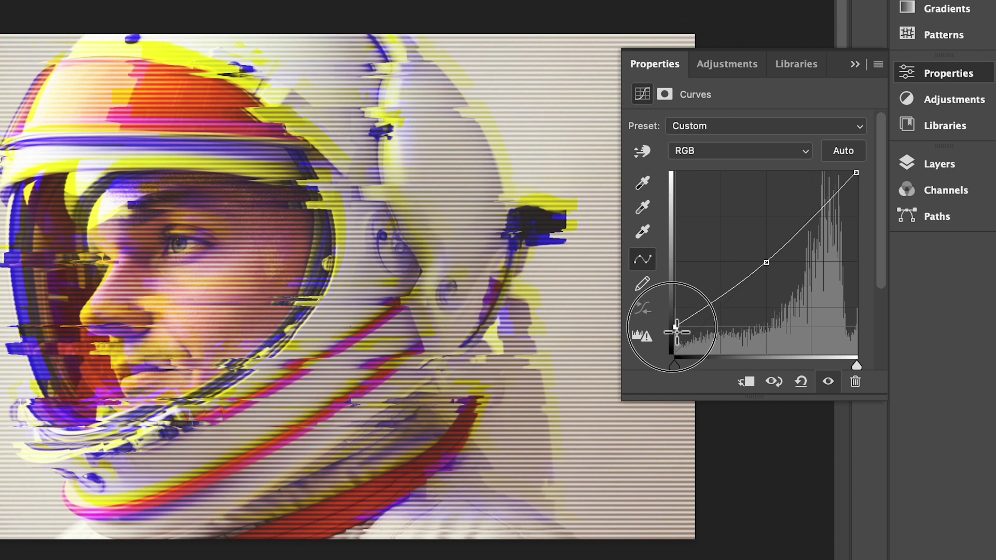